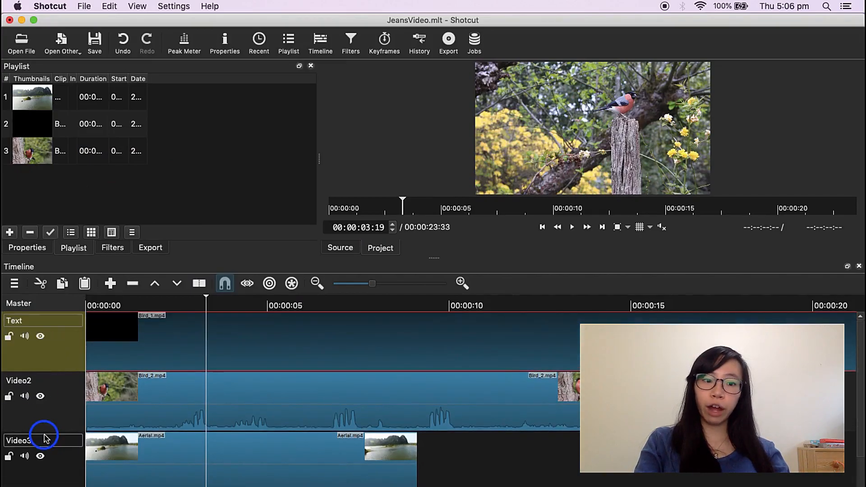
- Select the Bird_1.mp4 clip on the Text track, and mute and unmute that track
scroll(166, 430, "down", 2)
scroll(166, 430, "up", 2)
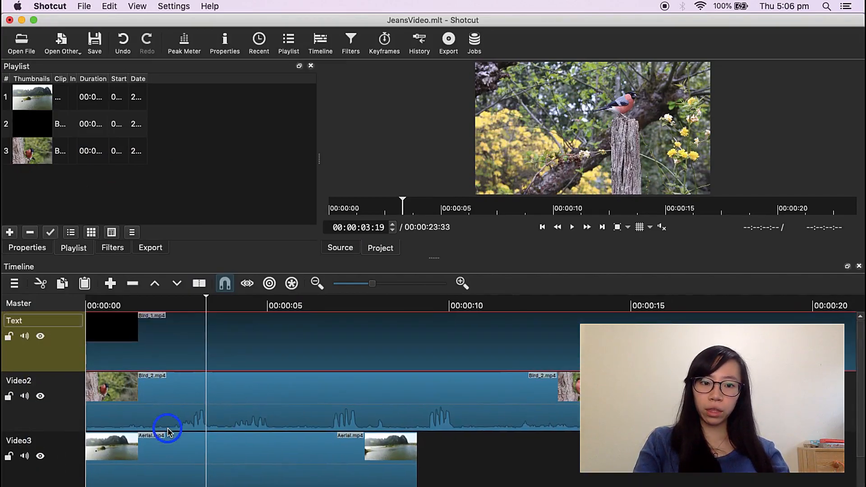
left_click(168, 324)
left_click(163, 329)
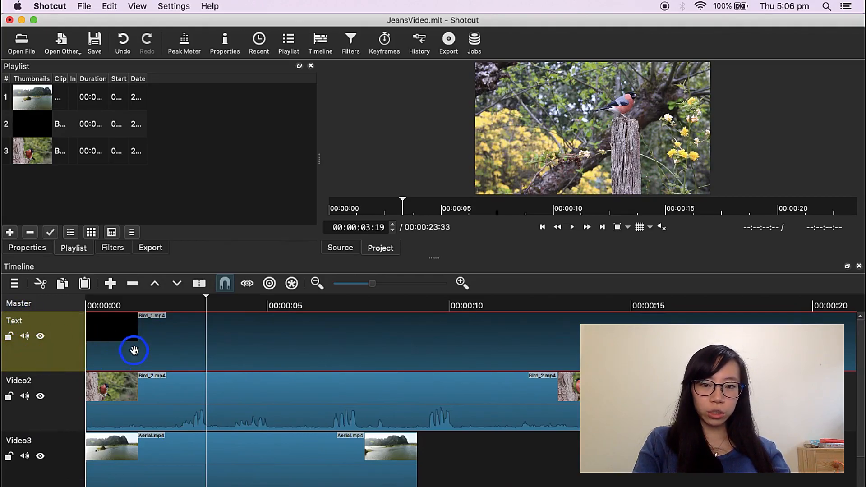
left_click(25, 336)
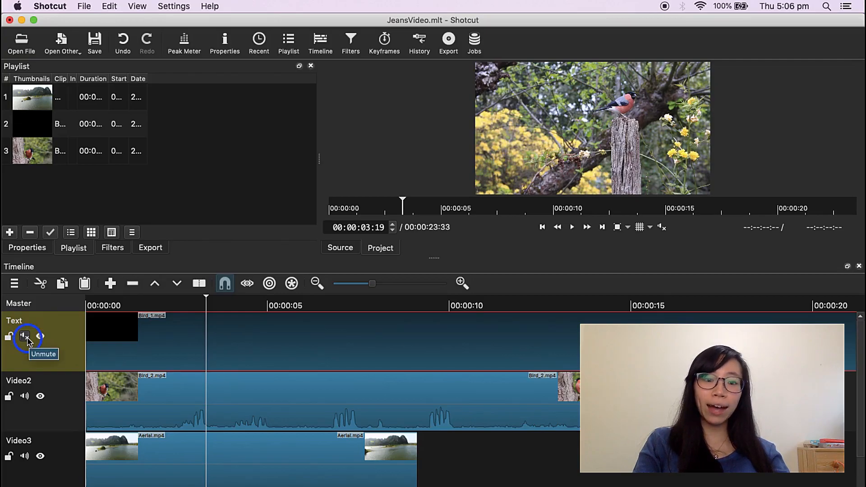
left_click(26, 338)
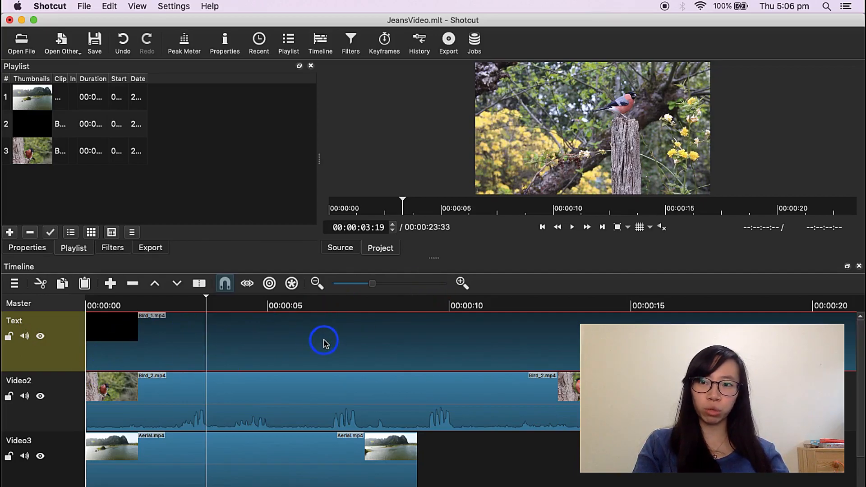
- Select the Bird_2.mp4 clip on the Video2 track, and mute and unmute that track
left_click(128, 397)
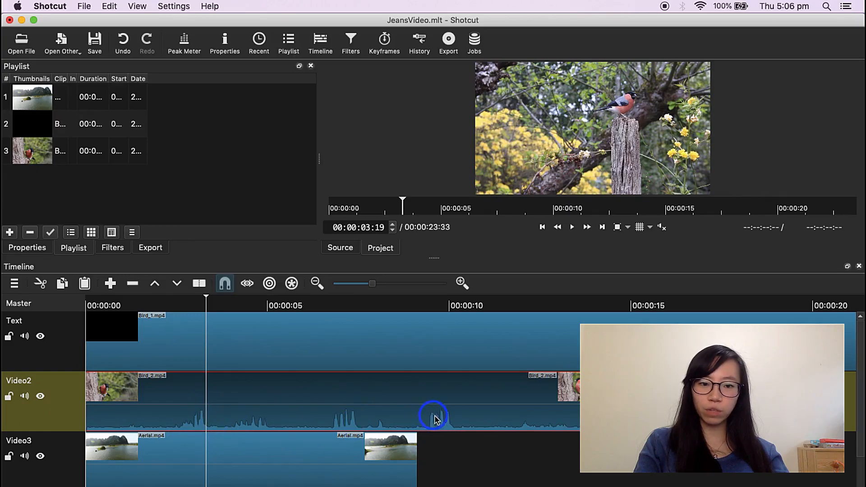
left_click(25, 397)
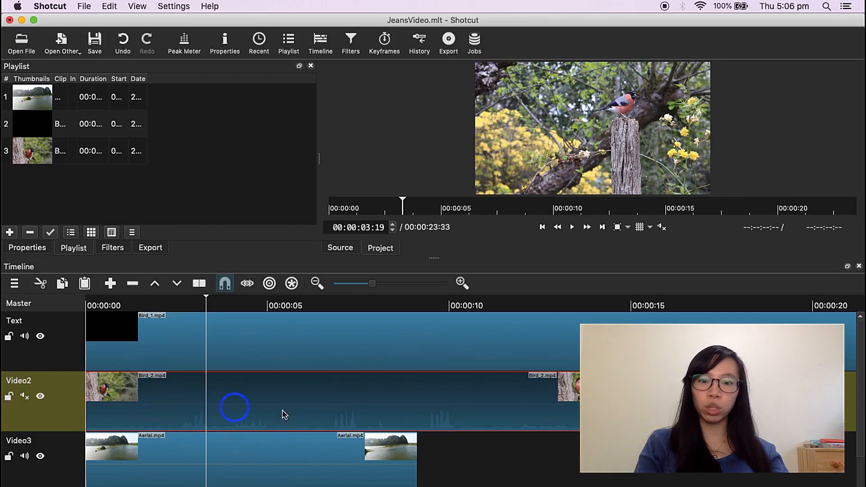
left_click(25, 397)
- Select the Bird_1.mp4 audio clip on the Audio track, and mute and unmute that track
scroll(297, 413, "down", 2)
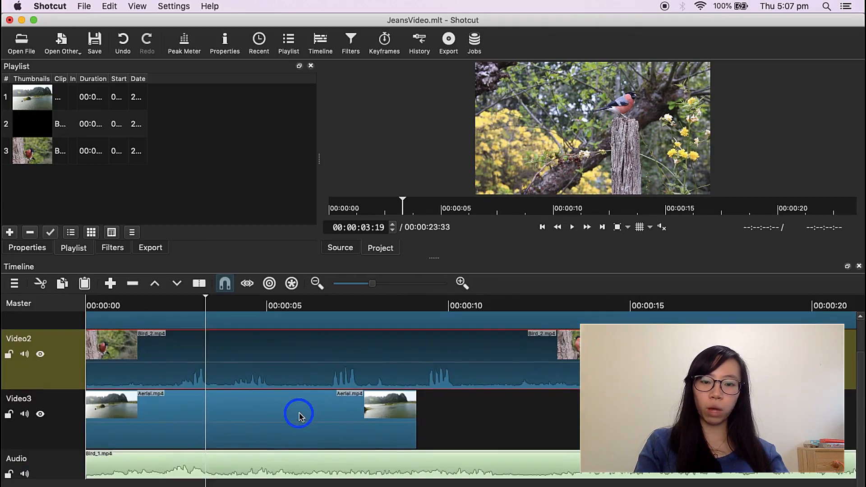
left_click(166, 469)
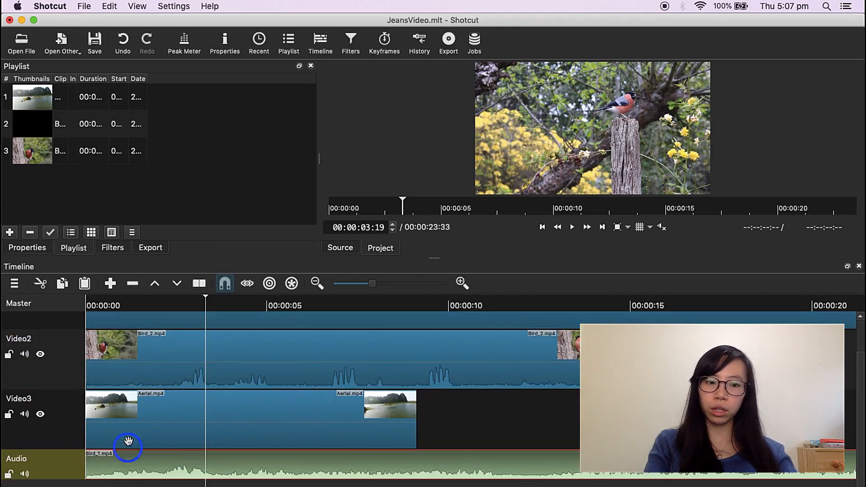
left_click(25, 473)
left_click(25, 474)
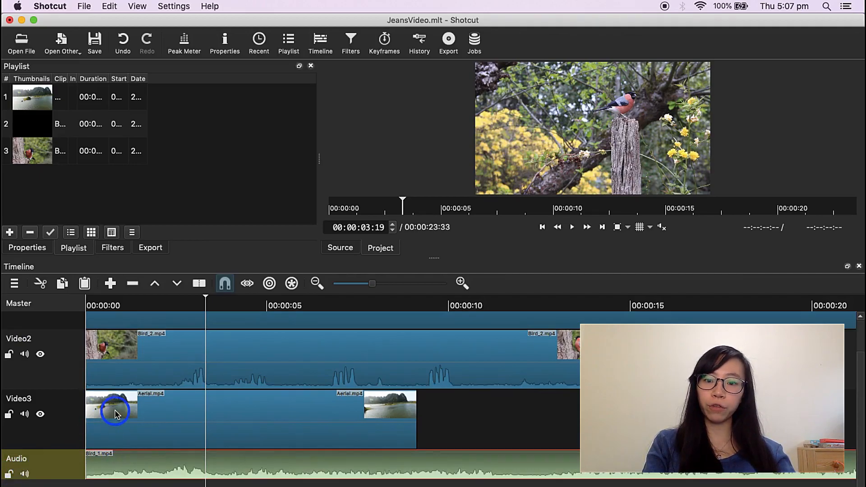
- Select the Video2 track in the timeline and hide its video
scroll(115, 413, "up", 3)
scroll(115, 412, "left", 1)
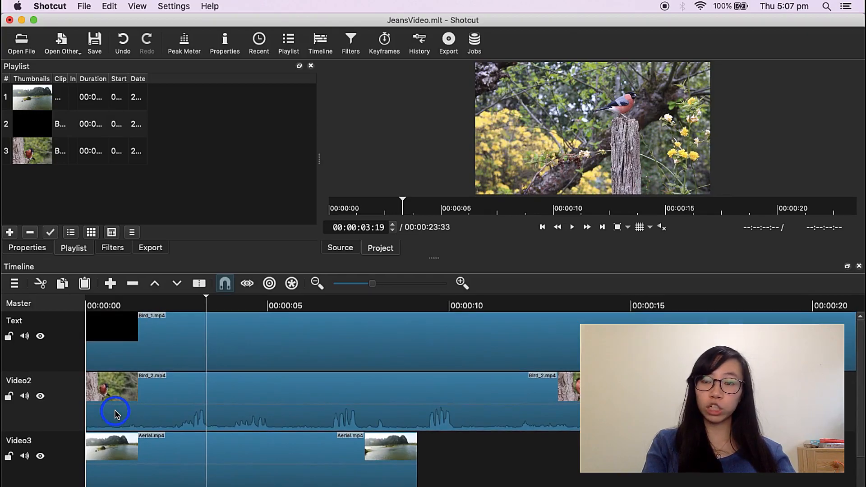
left_click(149, 346)
left_click(161, 390)
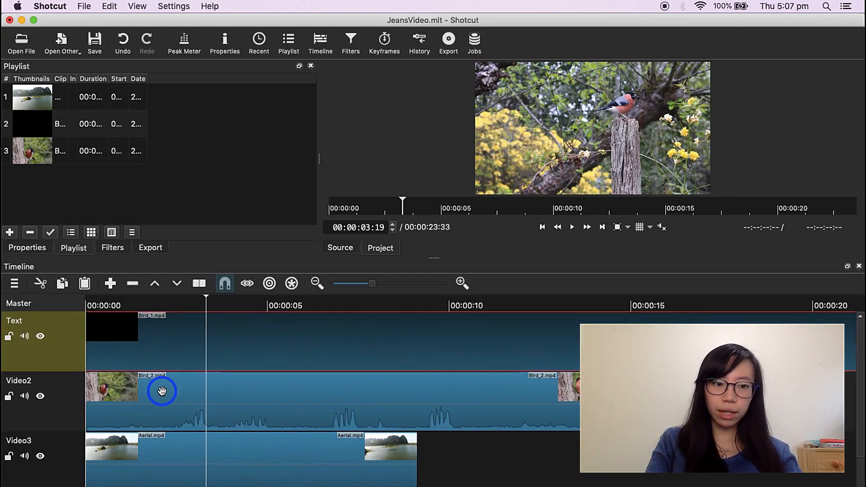
double_click(32, 383)
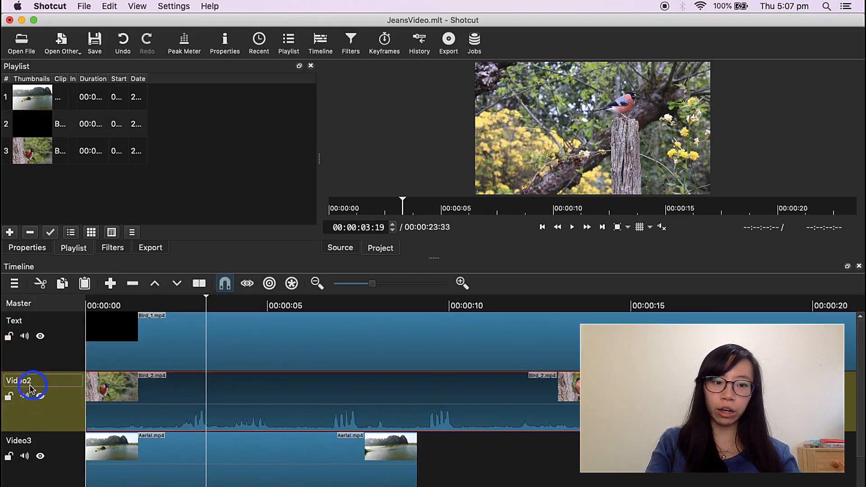
left_click(40, 396)
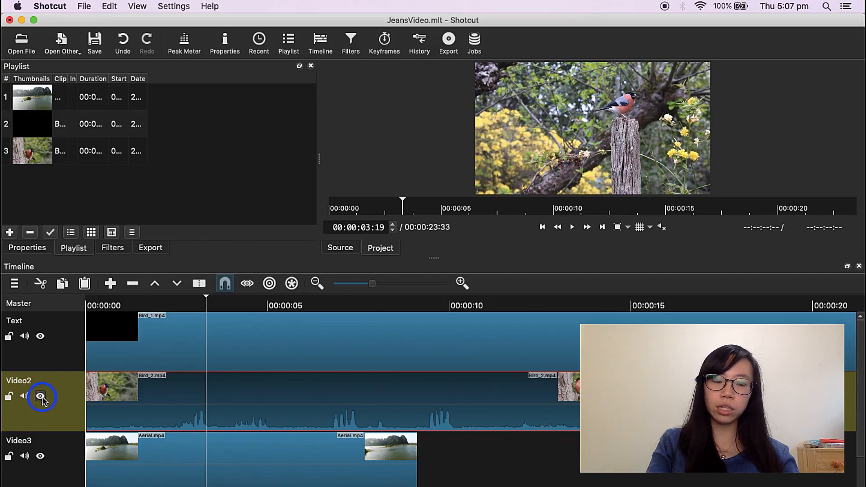
left_click(41, 397)
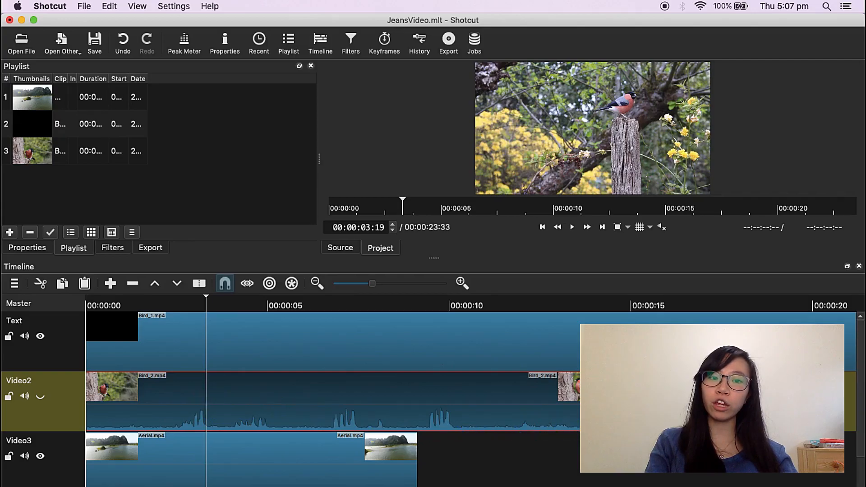
- Look over the timeline's tracks and make the Video2 track visible again
scroll(441, 400, "right", 3)
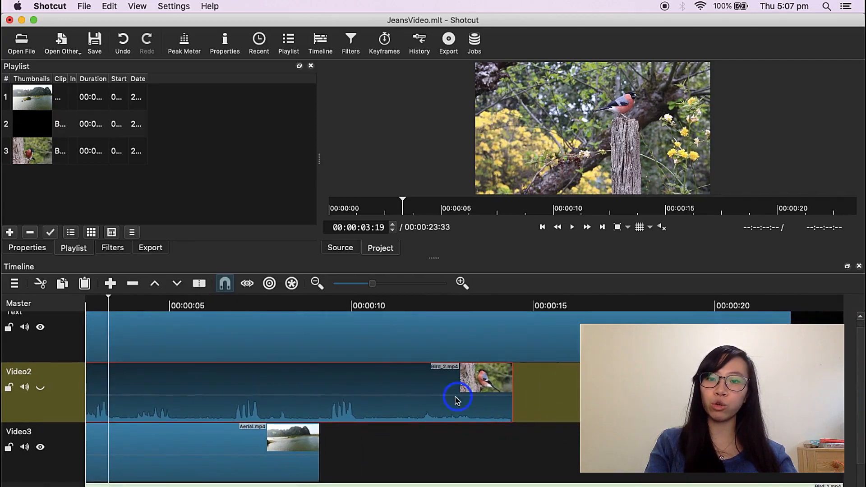
scroll(379, 383, "left", 3)
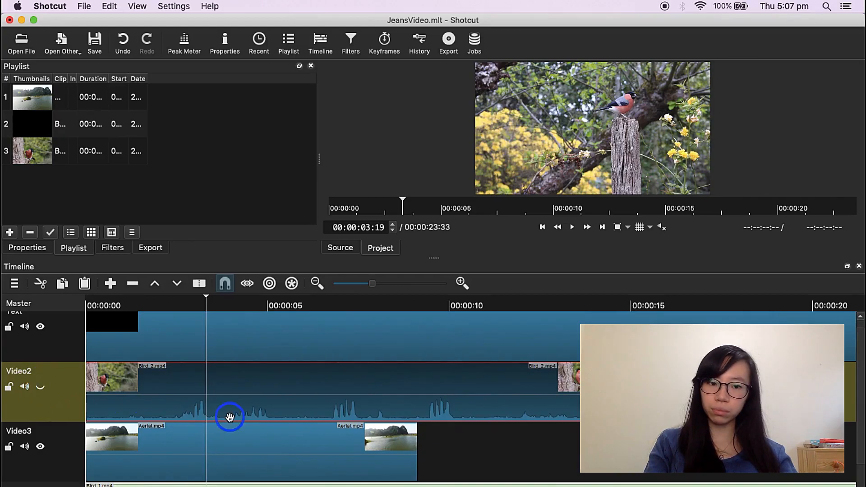
scroll(229, 417, "down", 1)
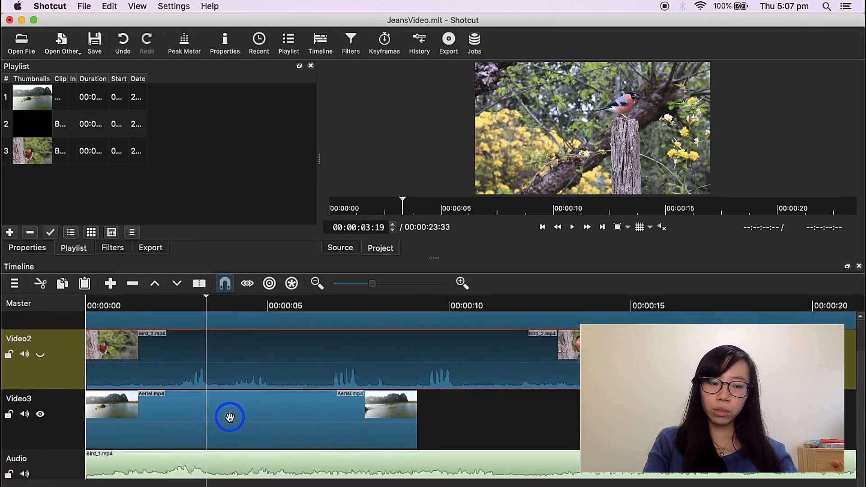
scroll(197, 381, "up", 2)
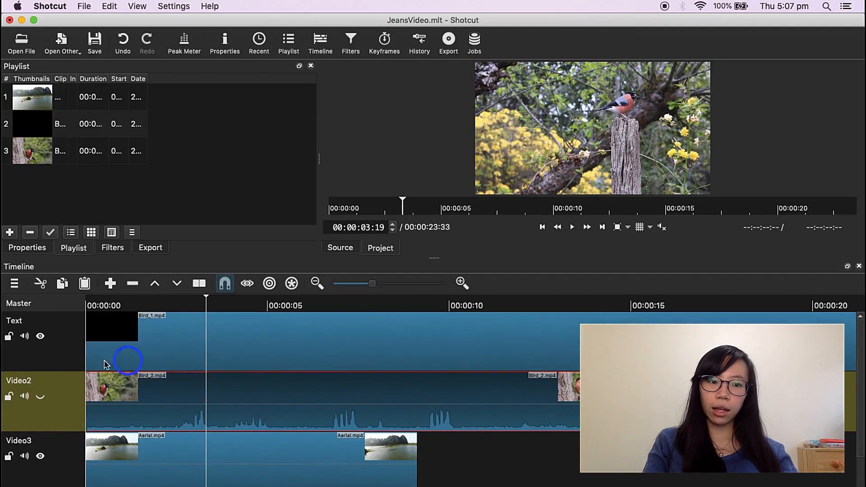
left_click(40, 396)
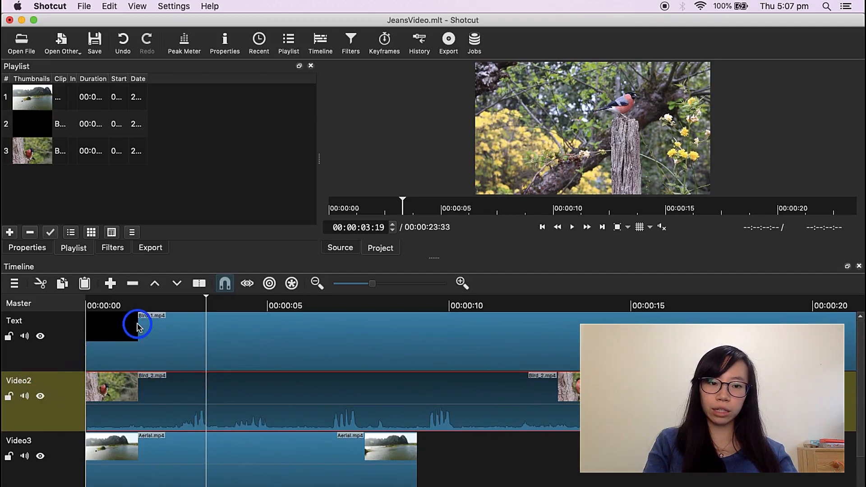
- Move the playhead back to about 1 second and play the project until about 00:00:02:33
left_click(119, 327)
left_click_drag(205, 299, 132, 298)
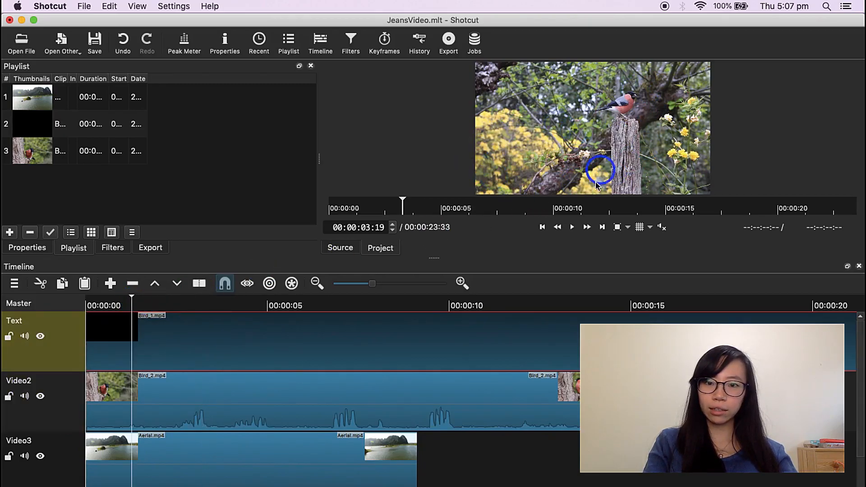
left_click(571, 226)
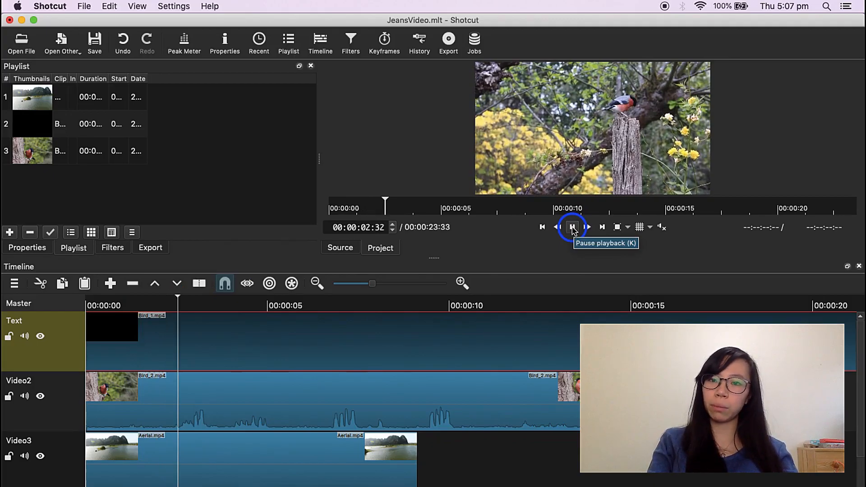
left_click(572, 226)
left_click(181, 300)
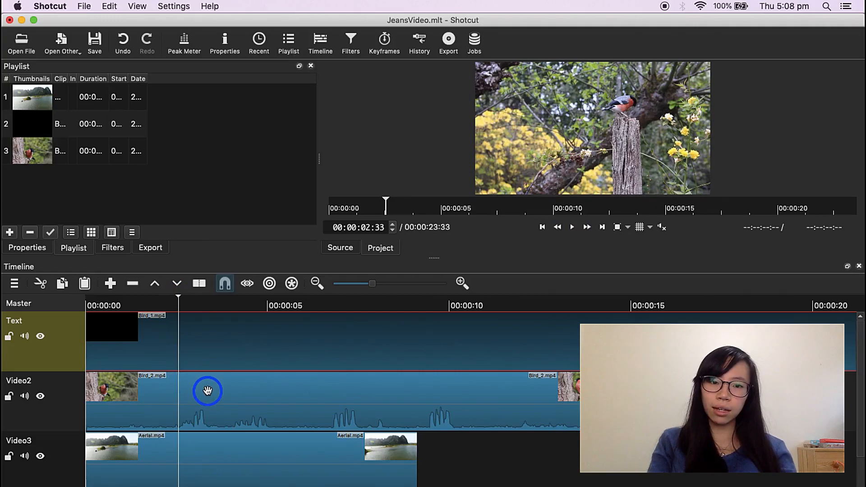
- Hide the Text and Video2 tracks so the preview shows the Aerial.mp4 clip on Video3
left_click(228, 400)
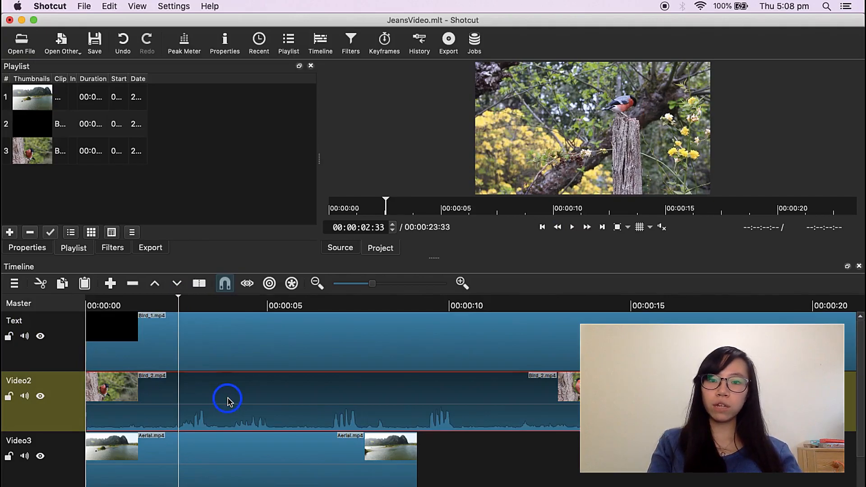
left_click(40, 336)
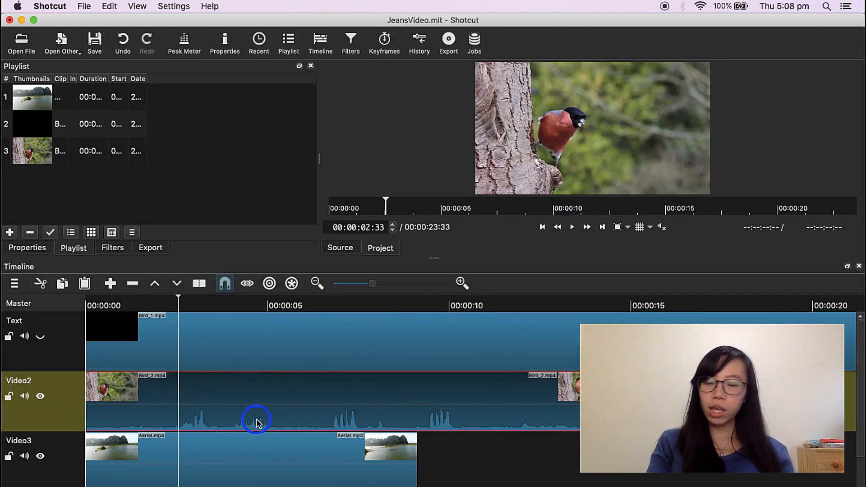
scroll(256, 421, "down", 3)
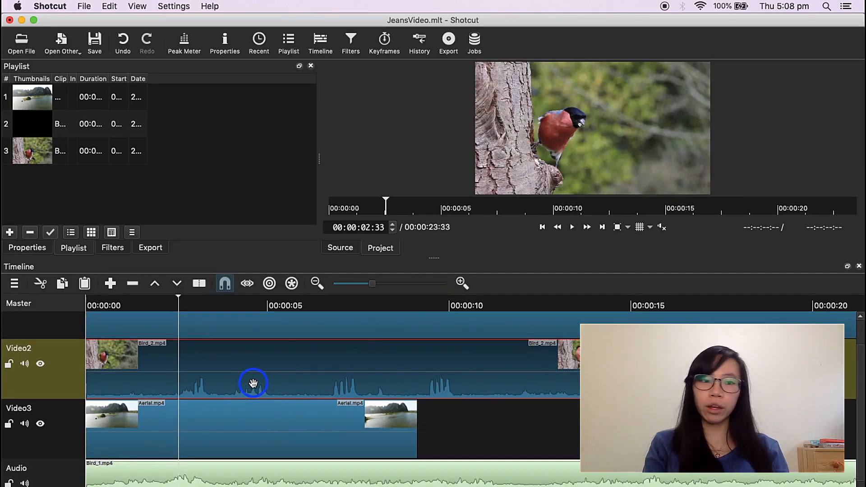
scroll(97, 366, "up", 2)
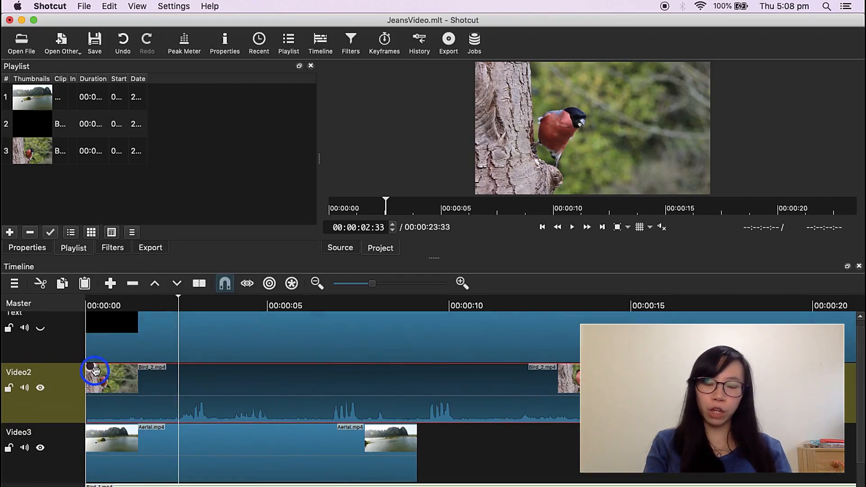
left_click(40, 387)
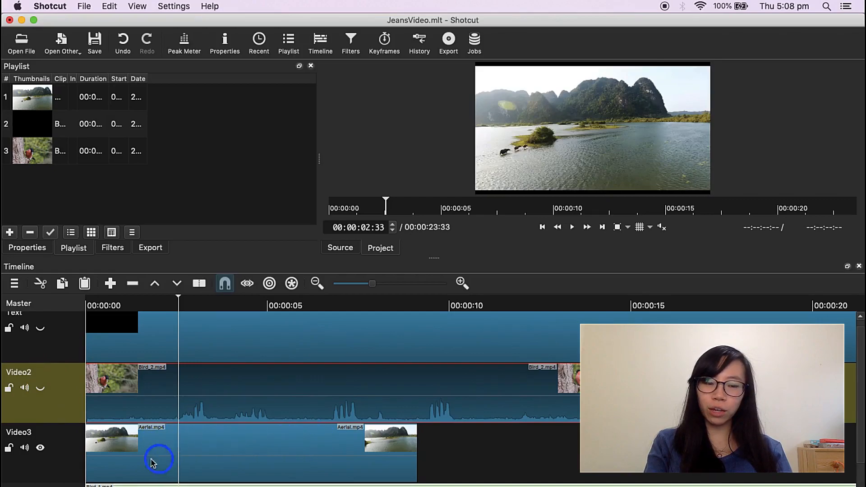
- Play the Aerial.mp4 clip until about 00:00:05:08, and make the Video2 and Text tracks visible again
left_click(156, 456)
left_click(571, 227)
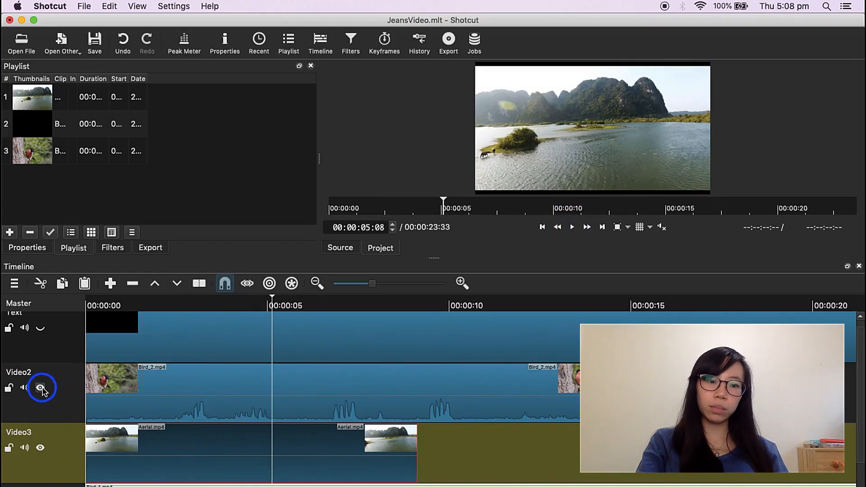
left_click(40, 328)
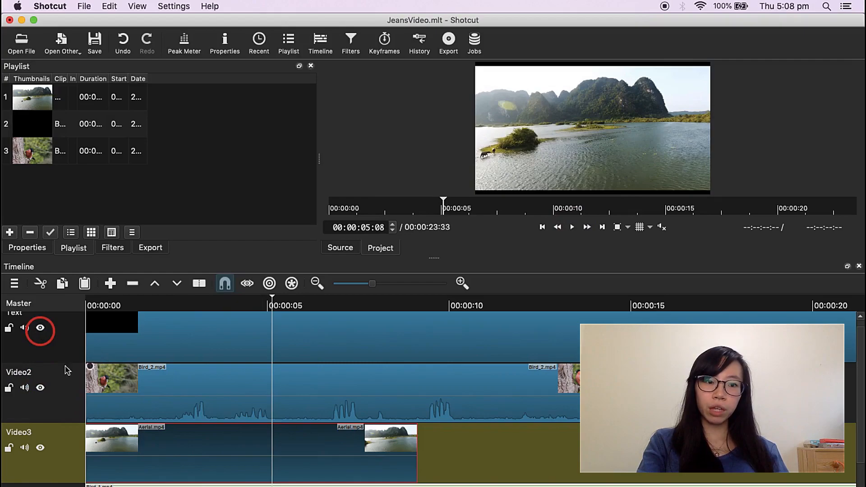
- Lock the Text track and try to select and move its Bird_1.mp4 clip
left_click(9, 330)
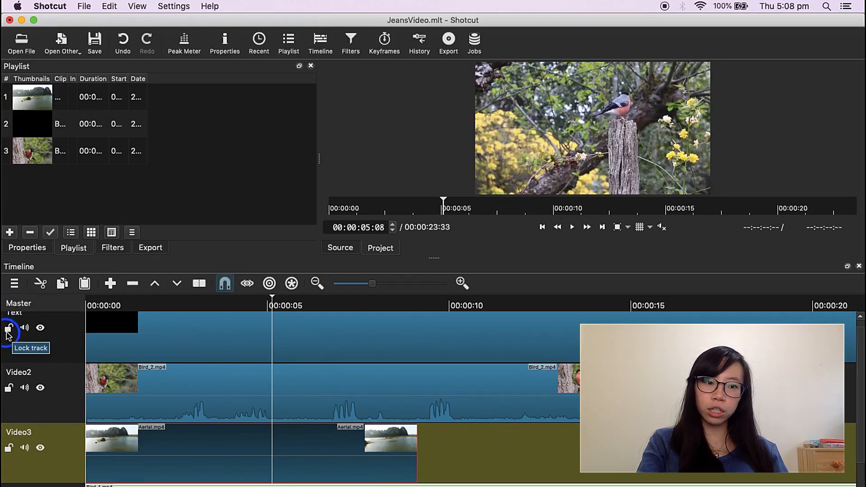
left_click(8, 331)
left_click(8, 332)
mouse_move(429, 330)
left_mouse_down()
mouse_move(492, 322)
mouse_move(518, 340)
mouse_move(514, 383)
mouse_move(539, 338)
mouse_move(321, 352)
mouse_move(300, 327)
left_mouse_up()
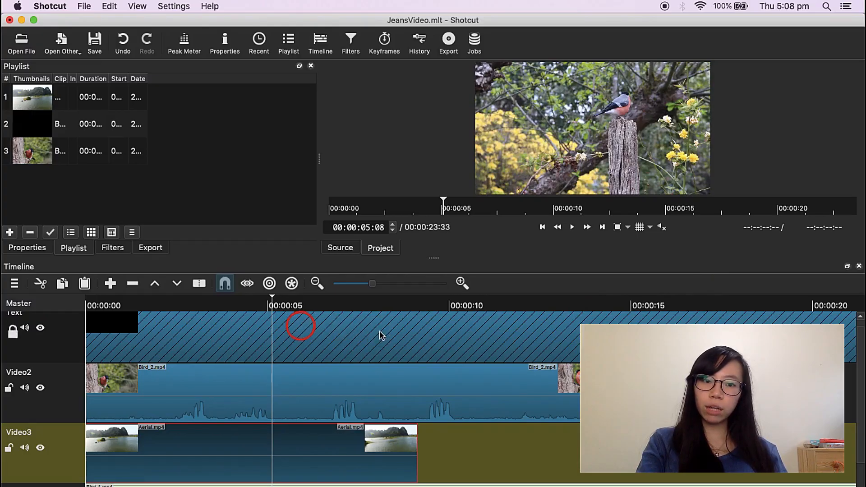
left_click(203, 339)
mouse_move(432, 329)
left_mouse_down()
mouse_move(362, 349)
mouse_move(276, 339)
left_mouse_up()
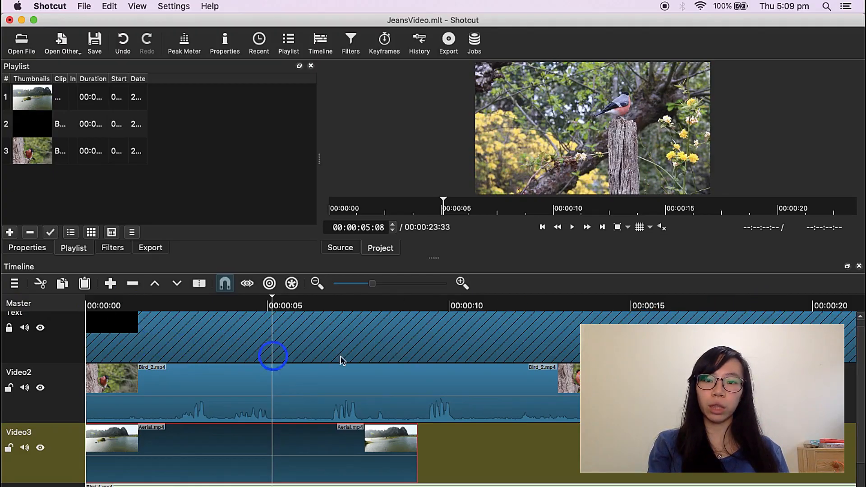
left_click(187, 338)
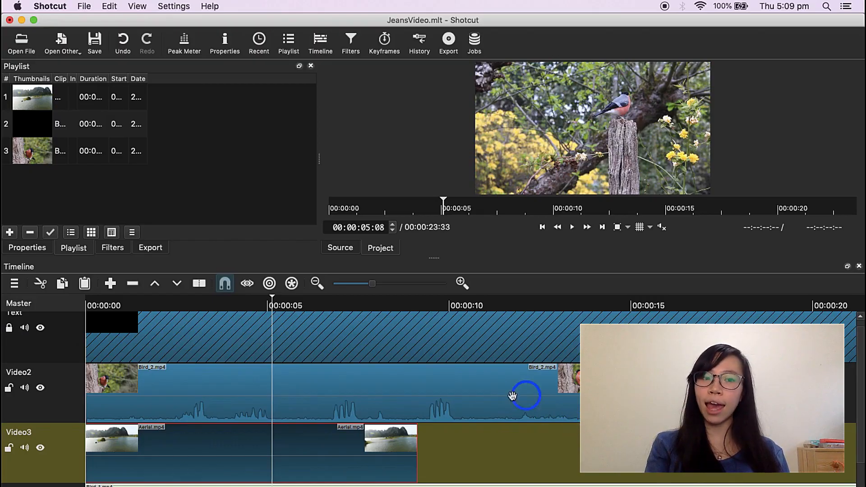
- Try selecting the locked Text track's clip once more, and unlock the track
scroll(494, 396, "down", 2)
left_click(363, 339)
scroll(400, 342, "right", 5)
scroll(400, 342, "left", 5)
left_click(10, 335)
scroll(218, 365, "down", 3)
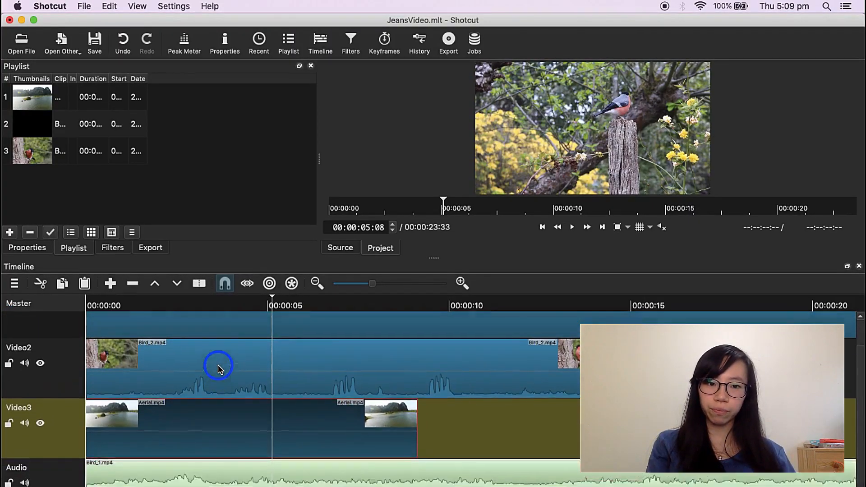
scroll(218, 365, "up", 3)
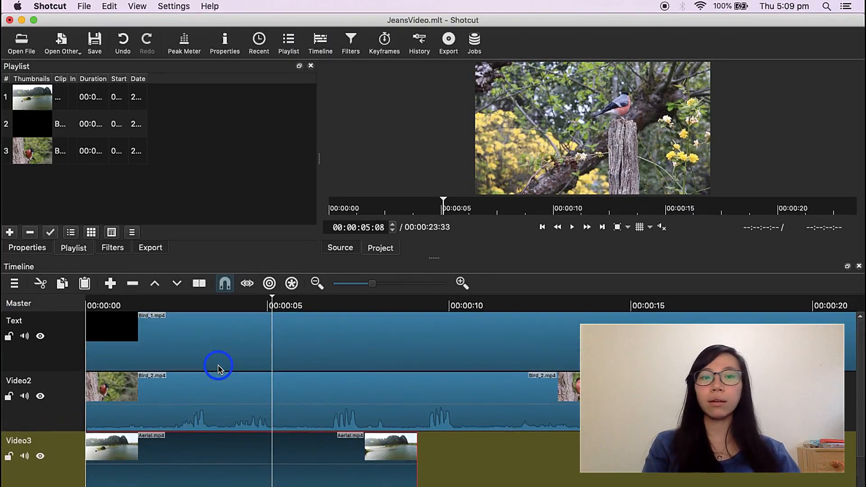
- Select the Bird_2.mp4 clip on Video2 and move it about 1.3 seconds later on the timeline
left_click(185, 332)
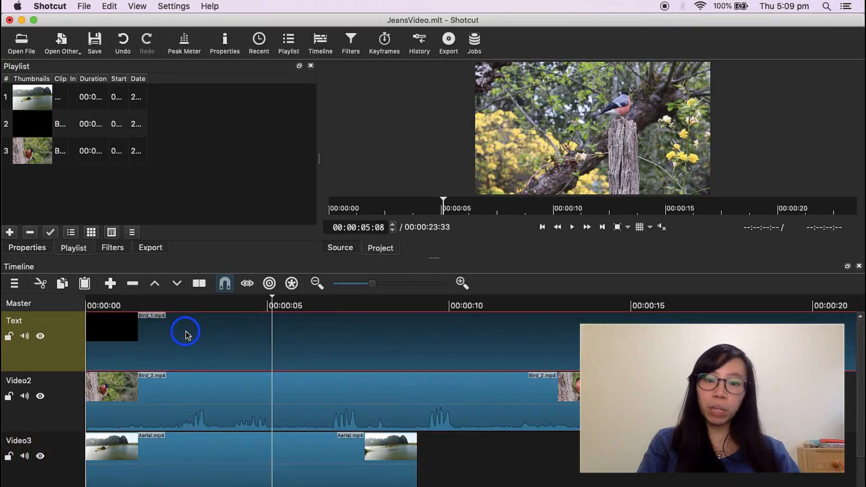
left_click(288, 407)
scroll(288, 407, "down", 2)
scroll(287, 407, "up", 2)
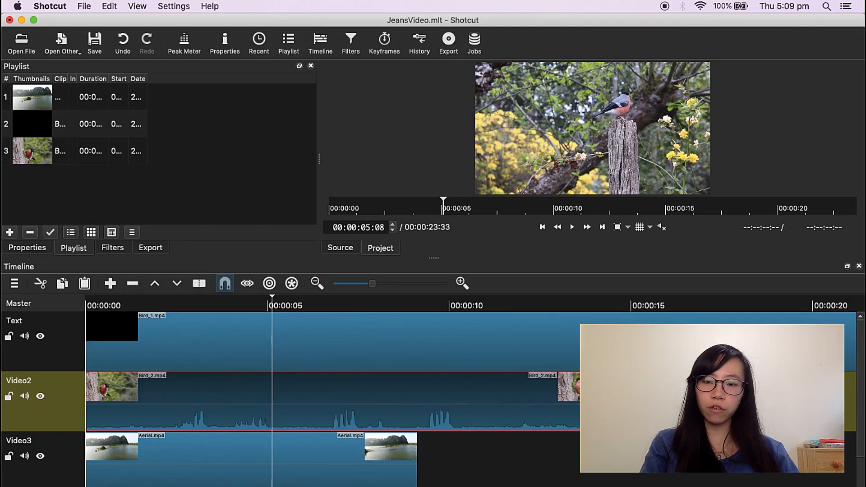
left_click_drag(479, 401, 526, 401)
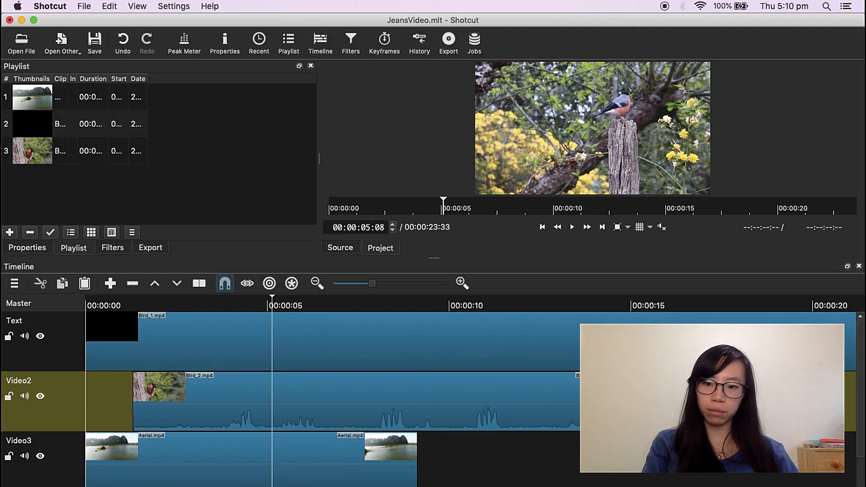
- Trim both ends of the Bird_2.mp4 clip on Video2 so that it starts at about 4.8 seconds
left_click_drag(135, 399, 216, 397)
mouse_move(577, 391)
left_mouse_down()
mouse_move(566, 390)
mouse_move(580, 389)
left_mouse_up()
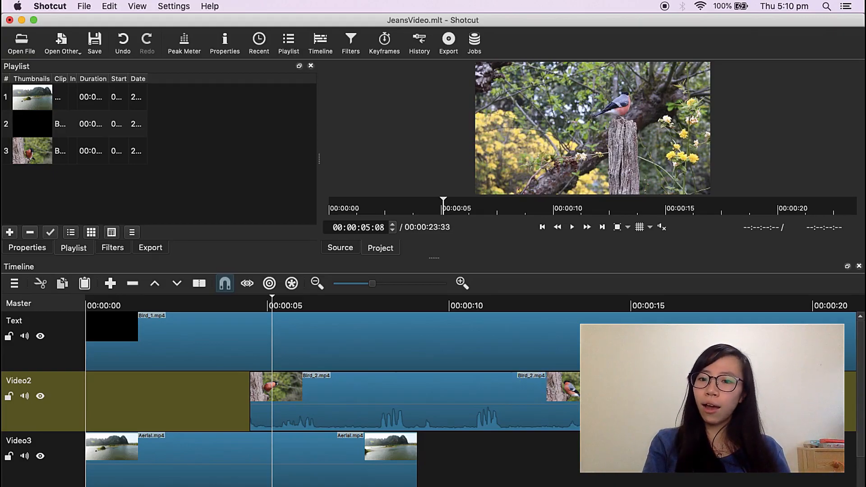
left_click_drag(598, 390, 570, 390)
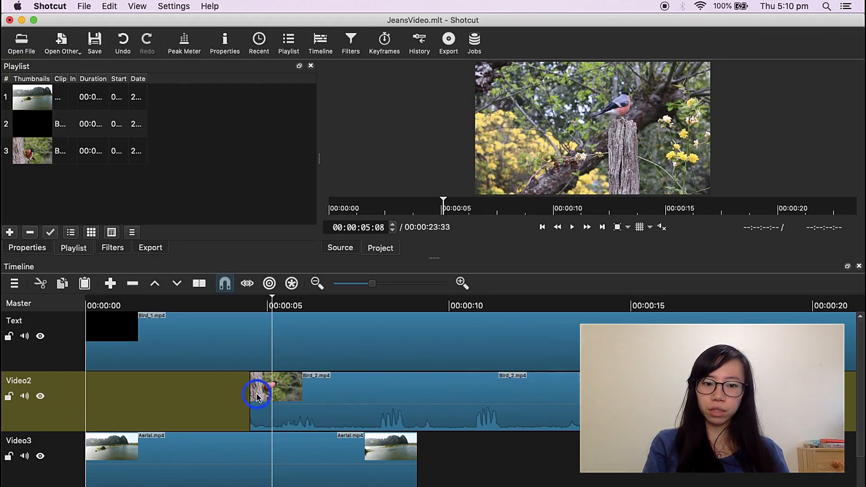
left_click_drag(251, 397, 259, 397)
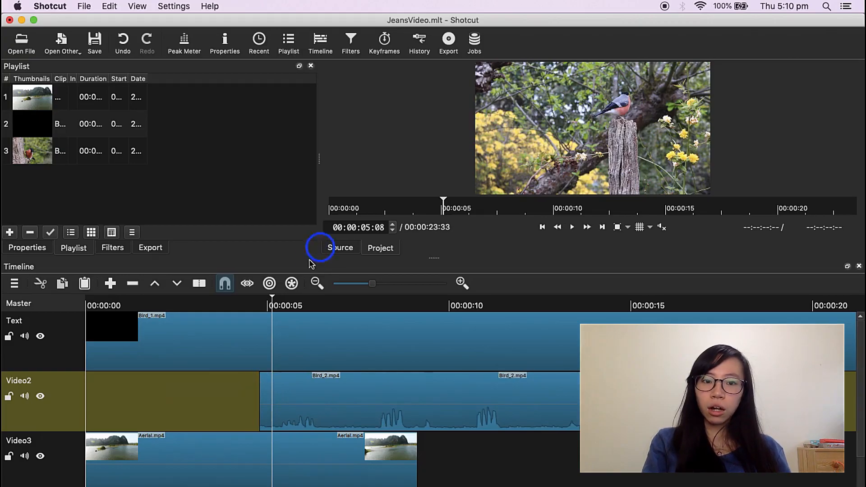
- Split the Bird_2.mp4 clip on Video2 at 00:00:08:41 and select each of the two pieces
left_click_drag(272, 300, 401, 311)
left_click(450, 435)
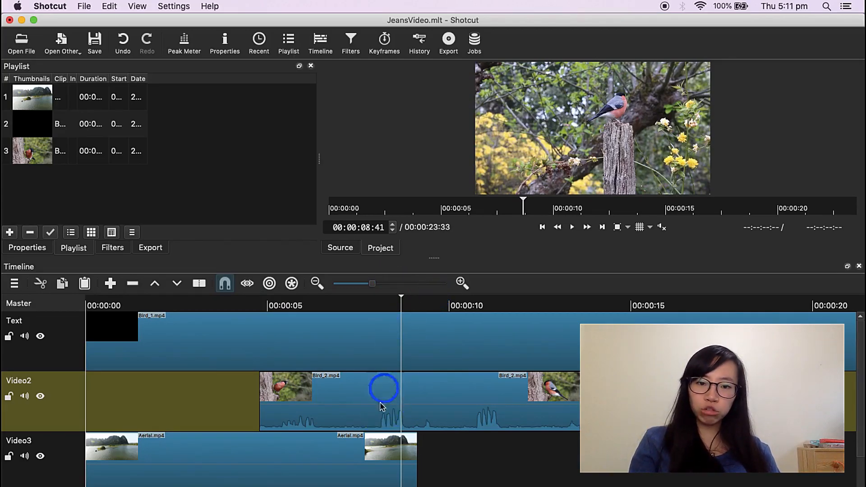
left_click(411, 395)
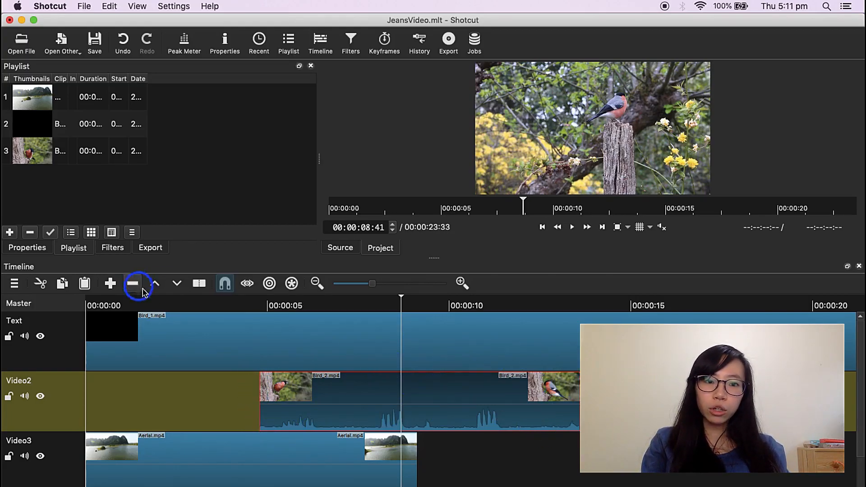
left_click(199, 283)
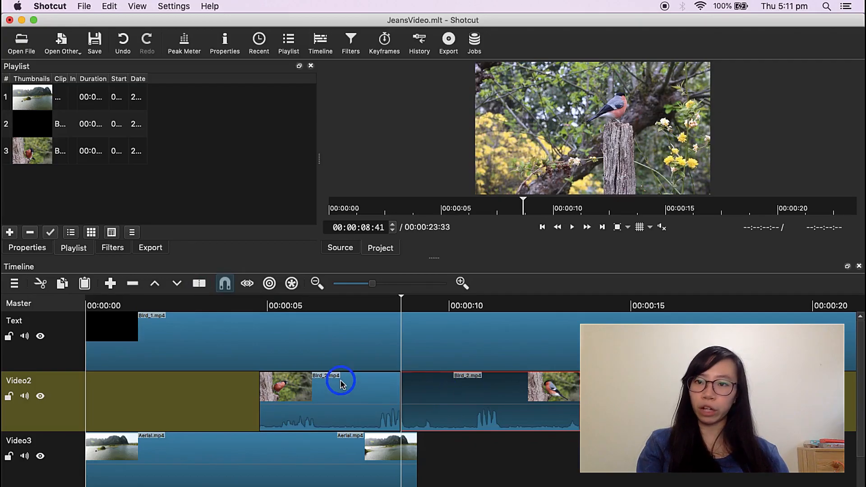
left_click(362, 389)
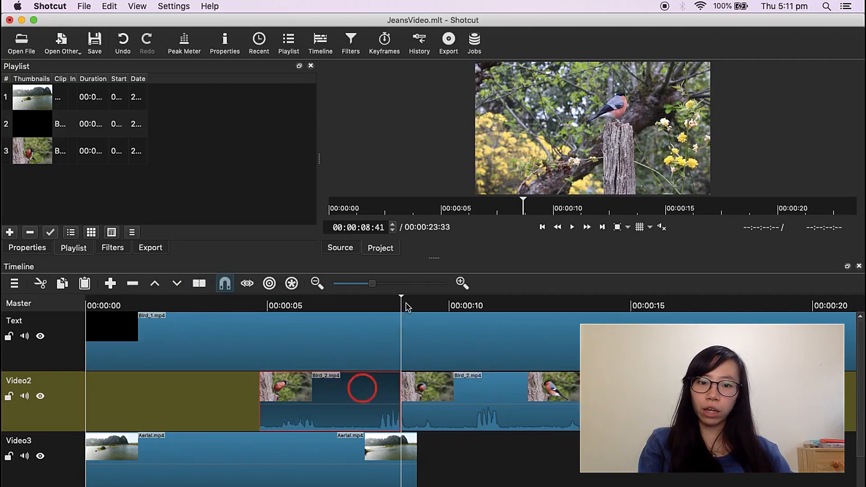
left_click(431, 396)
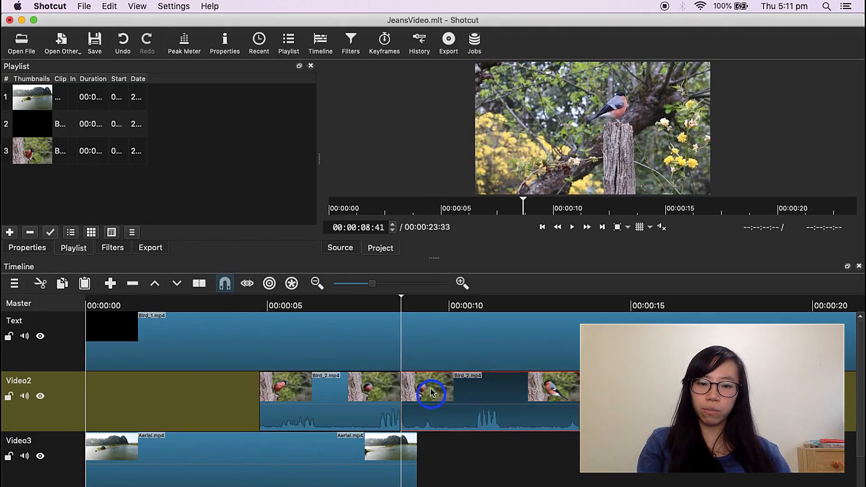
- Split the second Bird_2.mp4 piece at 00:00:09:38 and delete the short middle piece, leaving a gap
left_click(401, 297)
left_click(435, 299)
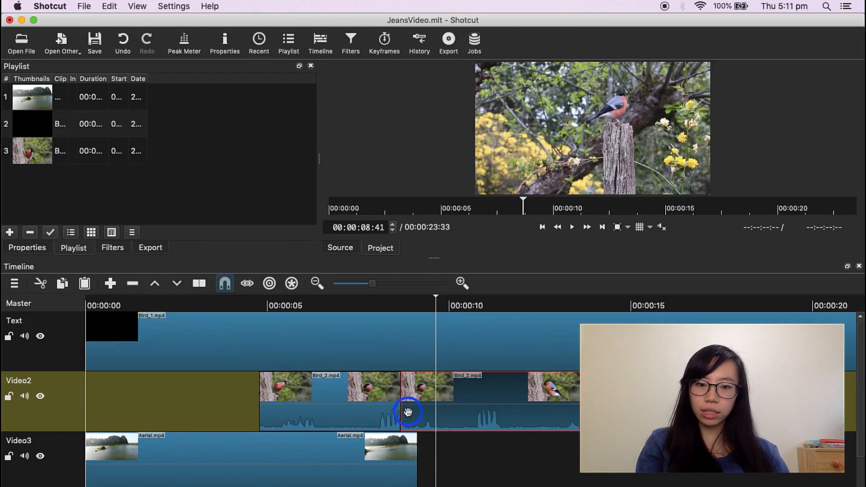
key("s")
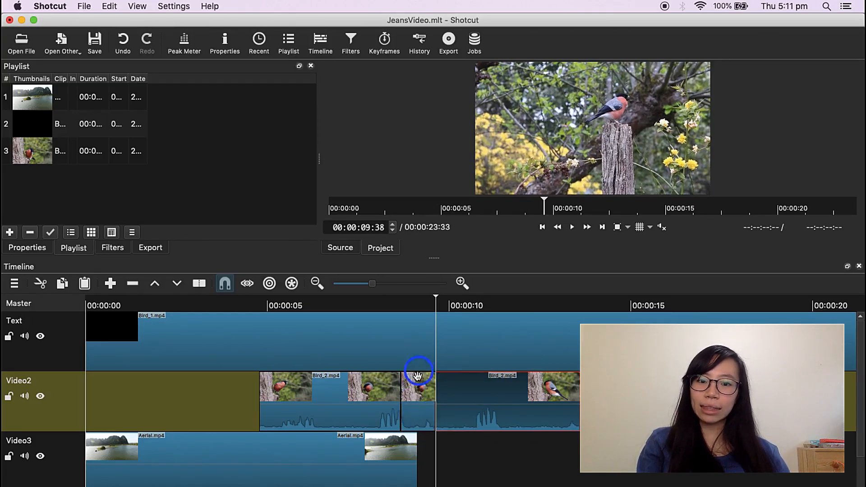
left_click(424, 394)
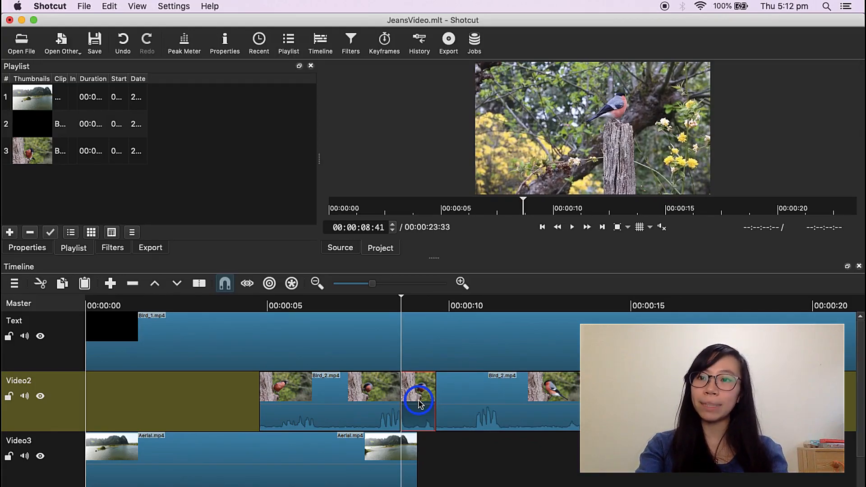
key("BackSpace")
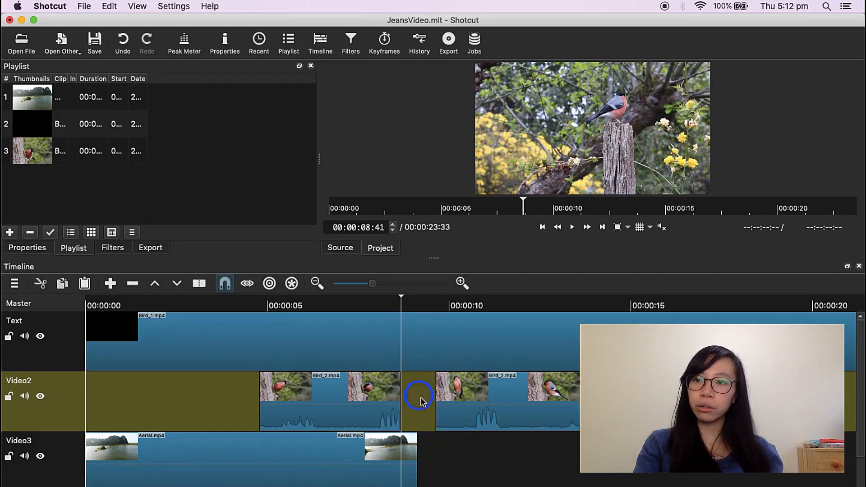
- Close the gap on Video2 by moving the last Bird_2.mp4 piece against the first one
left_click(469, 401)
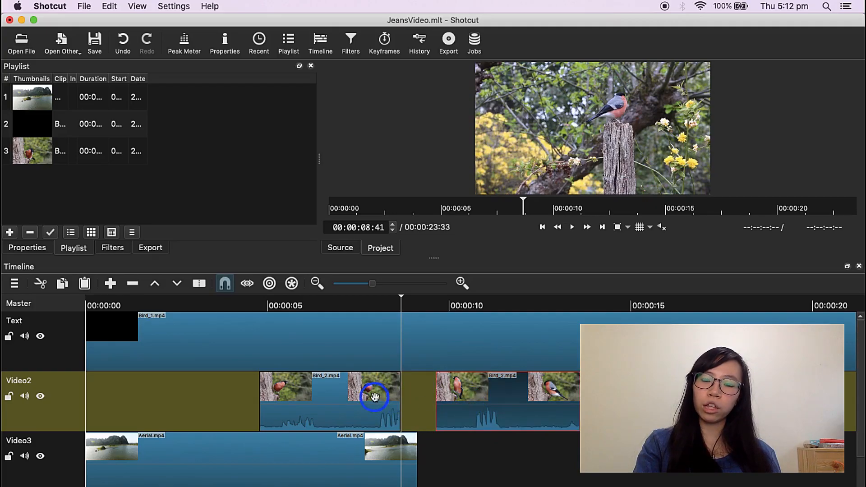
left_click_drag(469, 398, 431, 403)
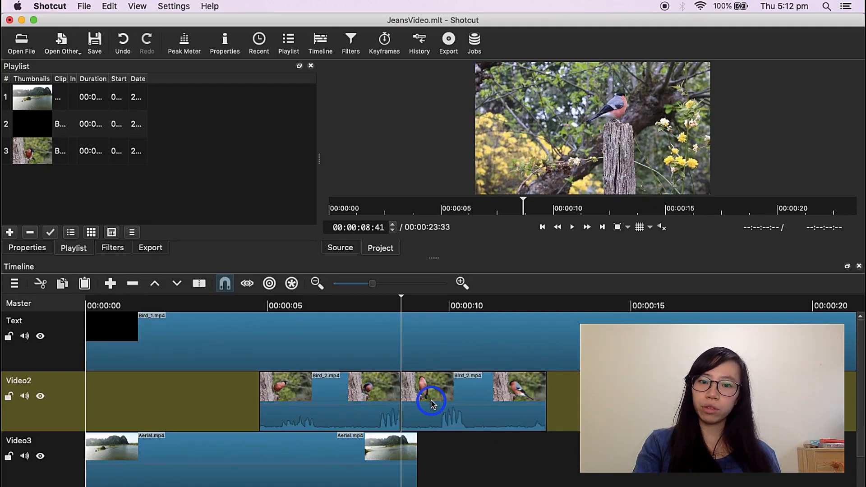
- Move the last Bird_2.mp4 piece about 0.8 seconds later and remove the gap this leaves between the pieces
left_click(446, 399)
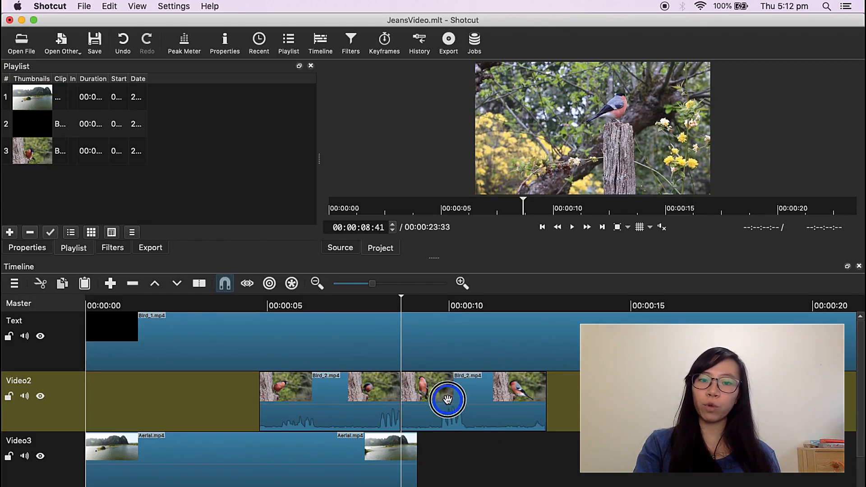
left_click_drag(472, 400, 502, 400)
left_click(415, 401)
right_click(416, 401)
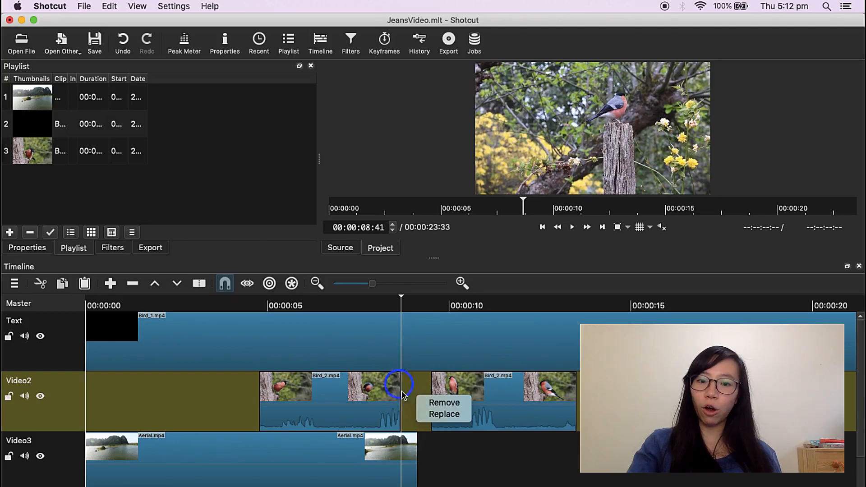
left_click(442, 403)
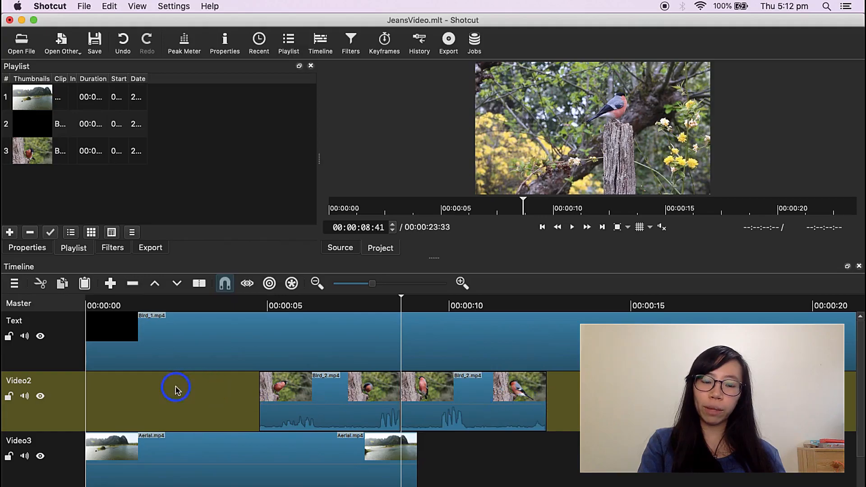
- Remove the empty gap at the start of Video2 and select the second Bird_2.mp4 piece
right_click(187, 401)
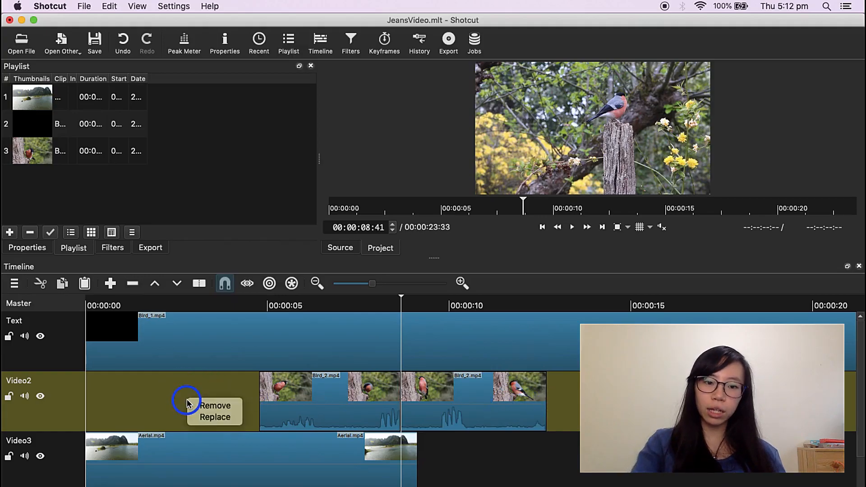
left_click(216, 405)
left_click(268, 401)
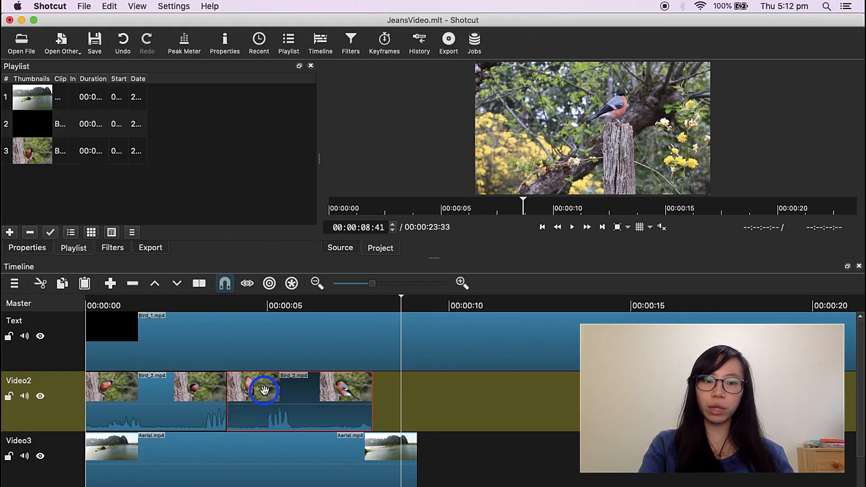
- Split the second Bird_2.mp4 piece on Video2 at 00:00:05:13
left_click_drag(403, 321, 397, 295)
left_click(274, 317)
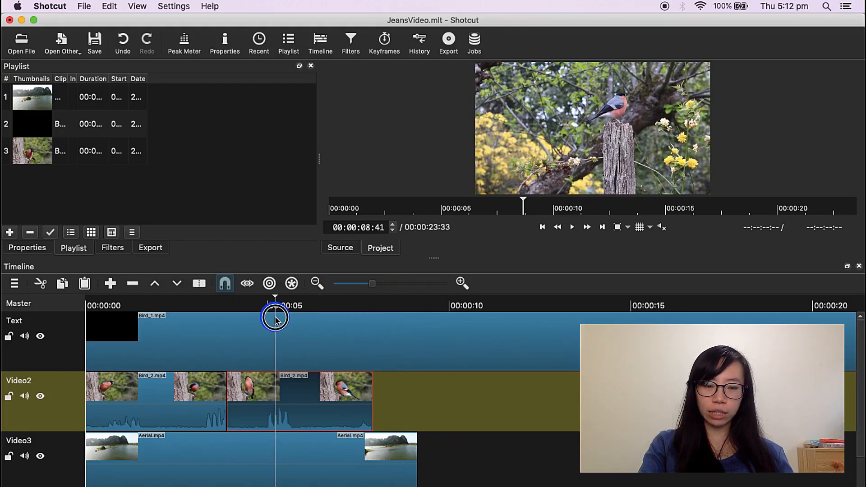
left_click_drag(288, 410, 289, 411)
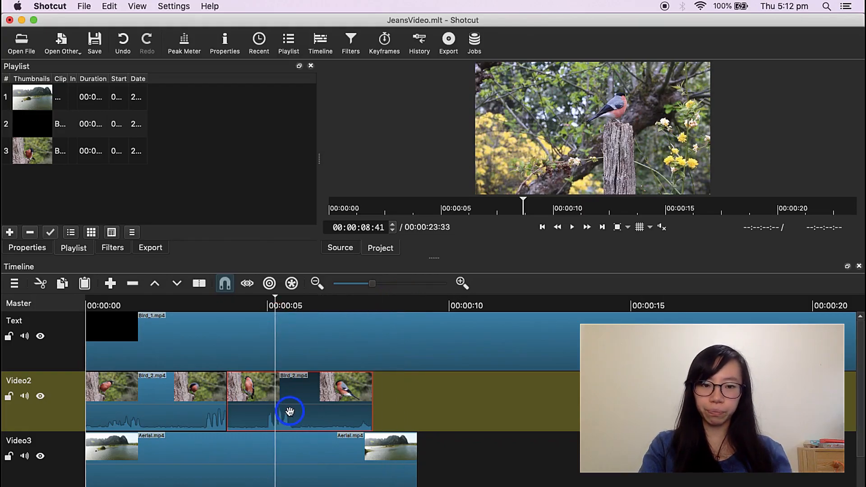
key("s")
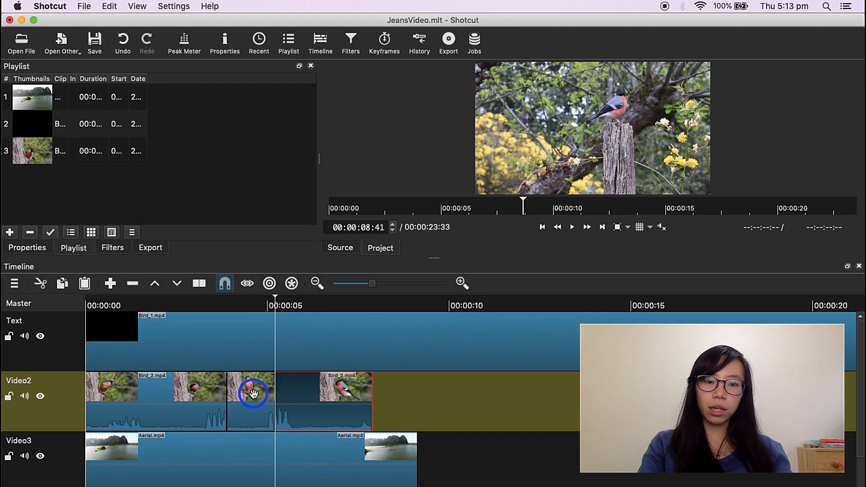
- Ripple delete the short middle Bird_2.mp4 piece, undo the deletion, and select the last piece on Video2
left_click(249, 390)
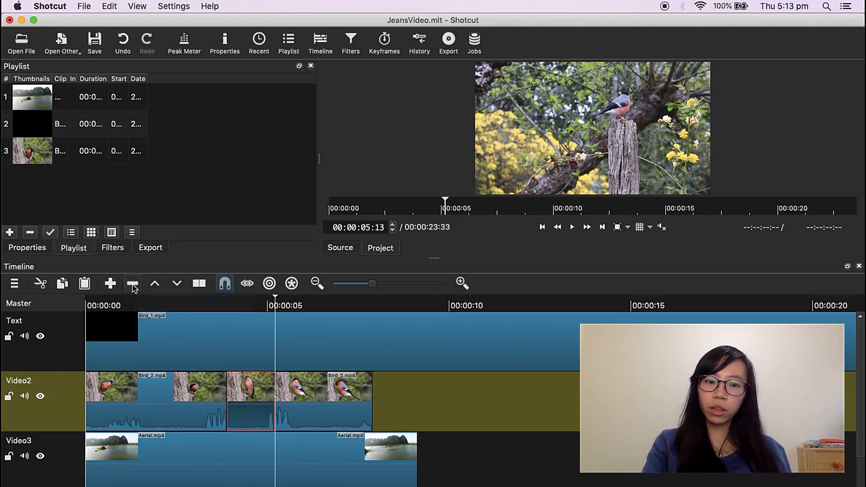
left_click(133, 284)
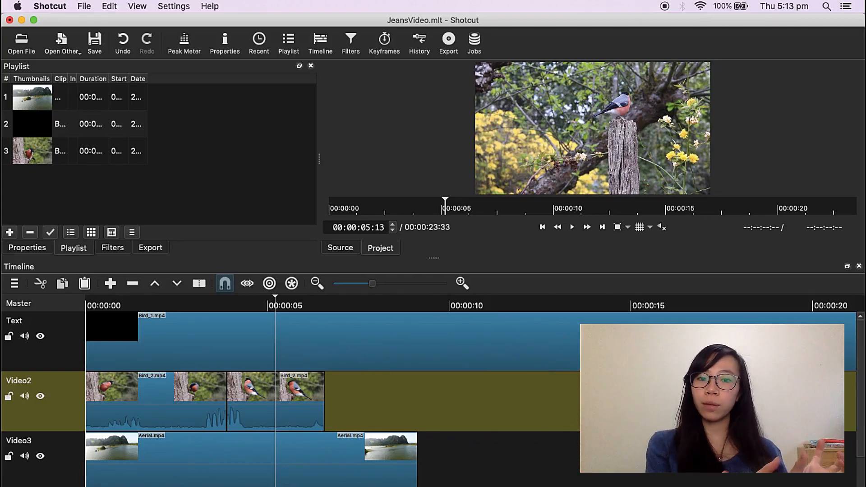
left_click(165, 403)
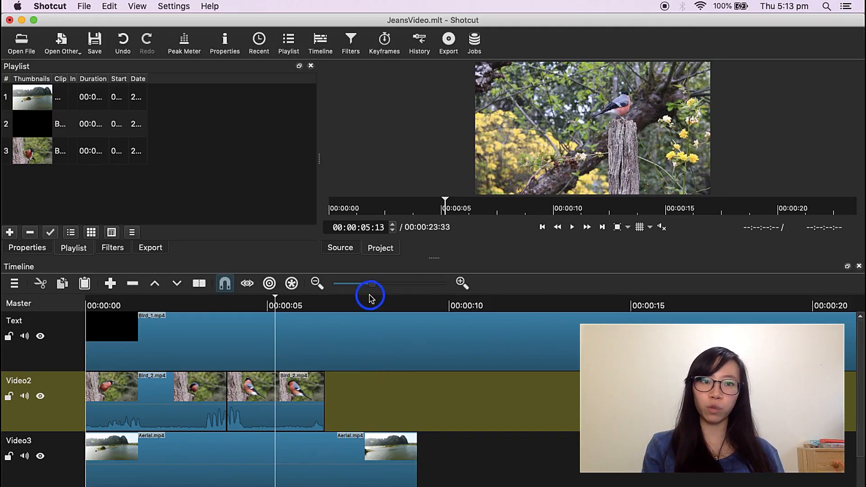
left_click(126, 47)
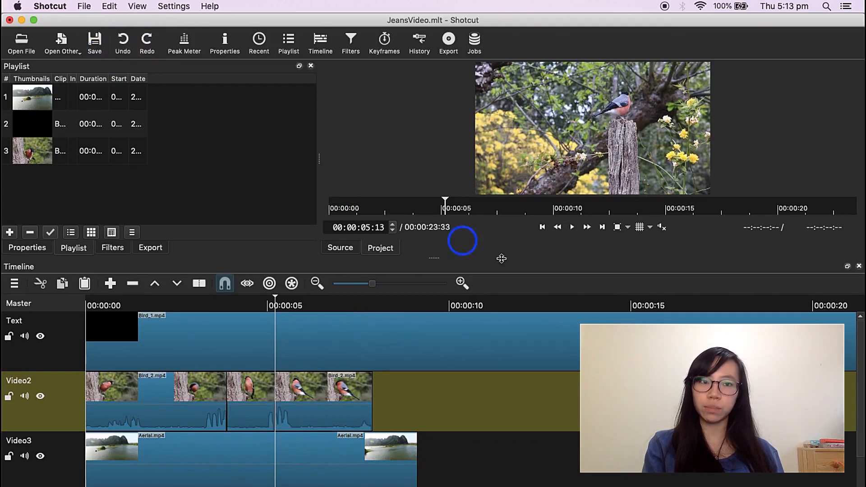
left_click(359, 396)
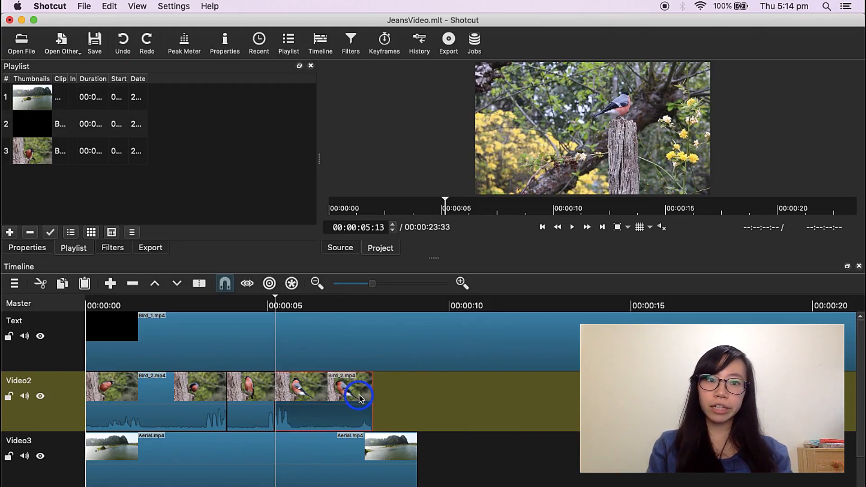